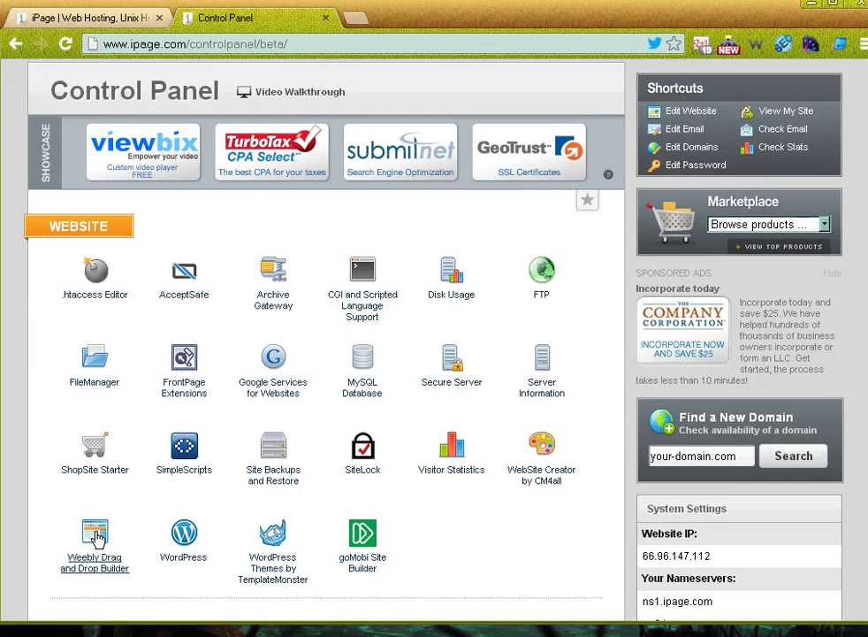
Open the Weebly Drag and Drop Builder settings and confirm examplepage.info as the domain.
left_click(95, 533)
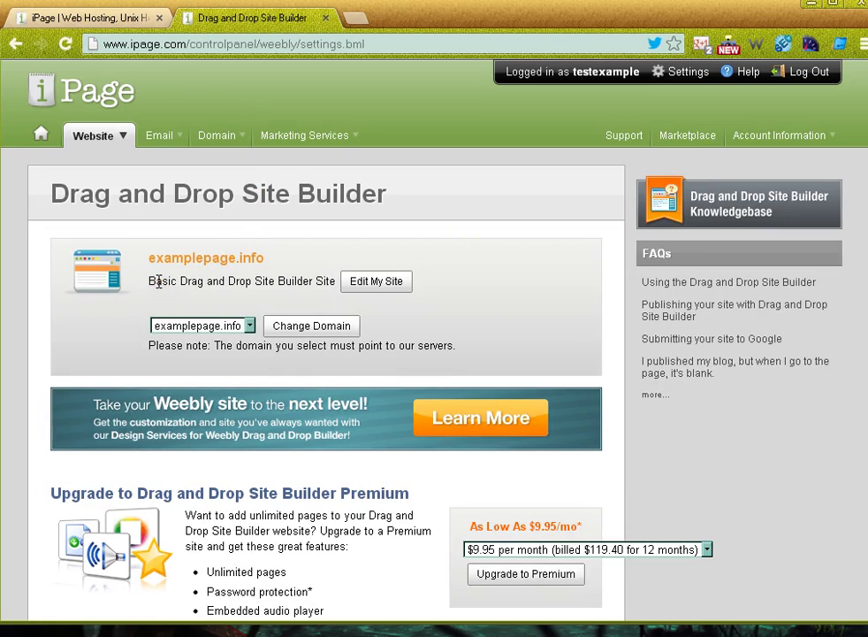
left_click(250, 326)
left_click(247, 311)
left_click(154, 279)
left_click_drag(149, 257, 263, 256)
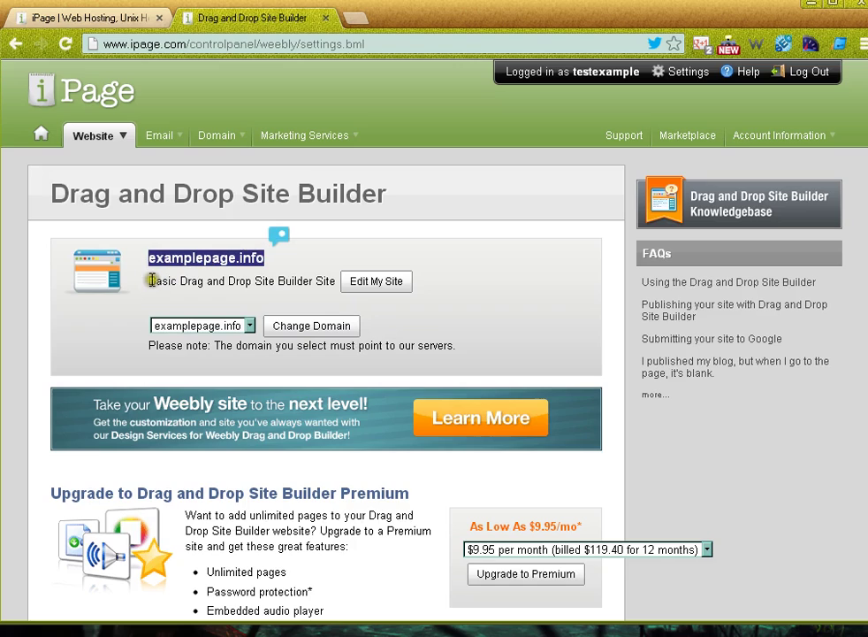
left_click(323, 280)
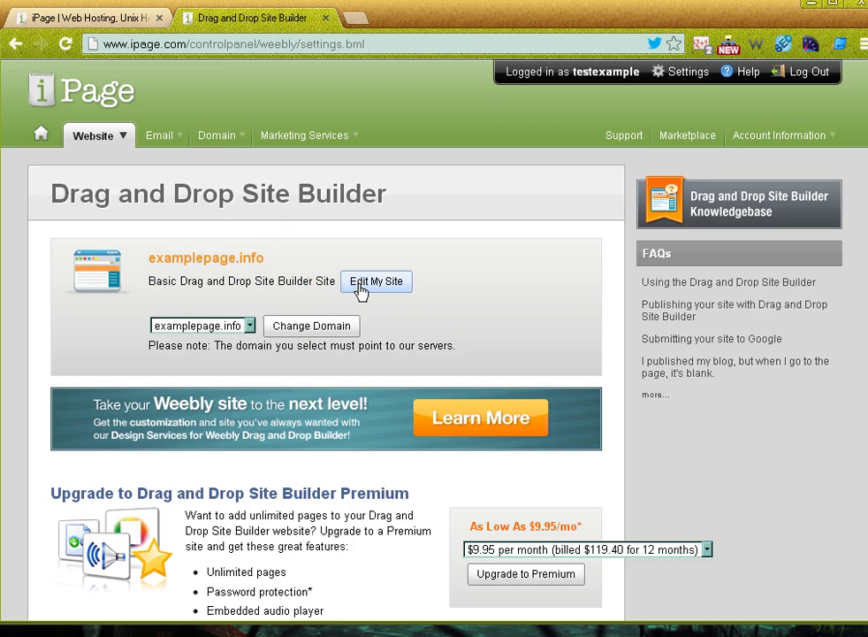
Launch Edit My Site to load Example Site's Home page in the Weebly editor.
left_click(361, 292)
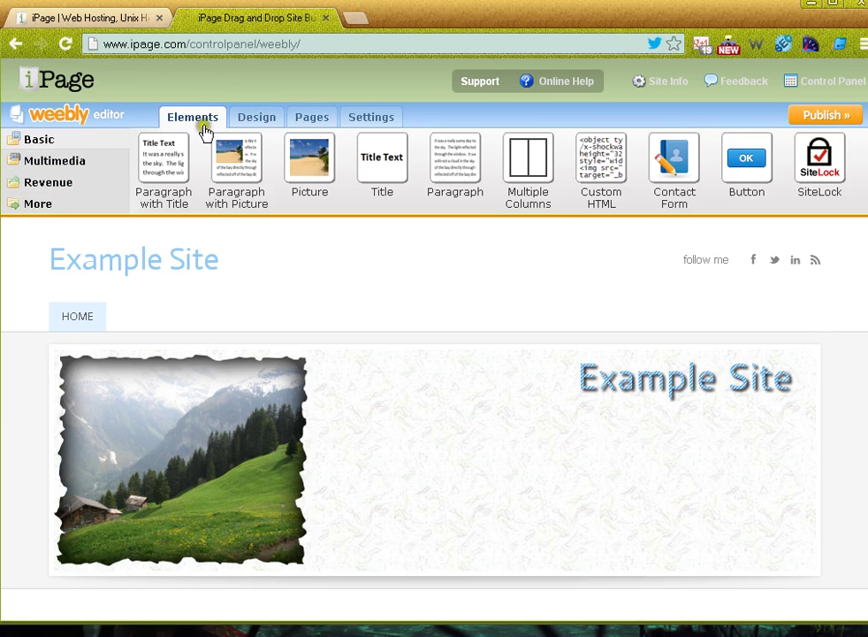
Switch to the Pages view and dismiss the add-page hint.
left_click(327, 123)
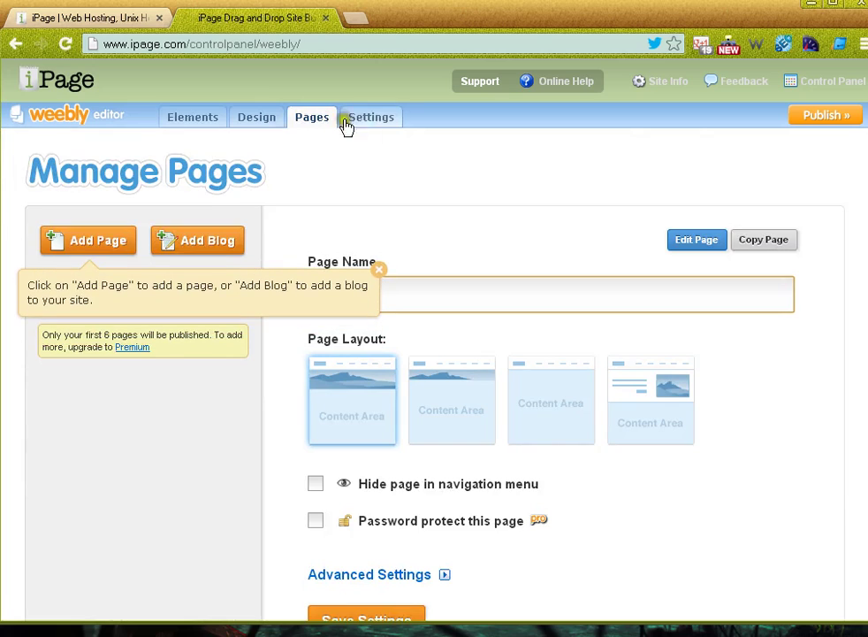
left_click(379, 270)
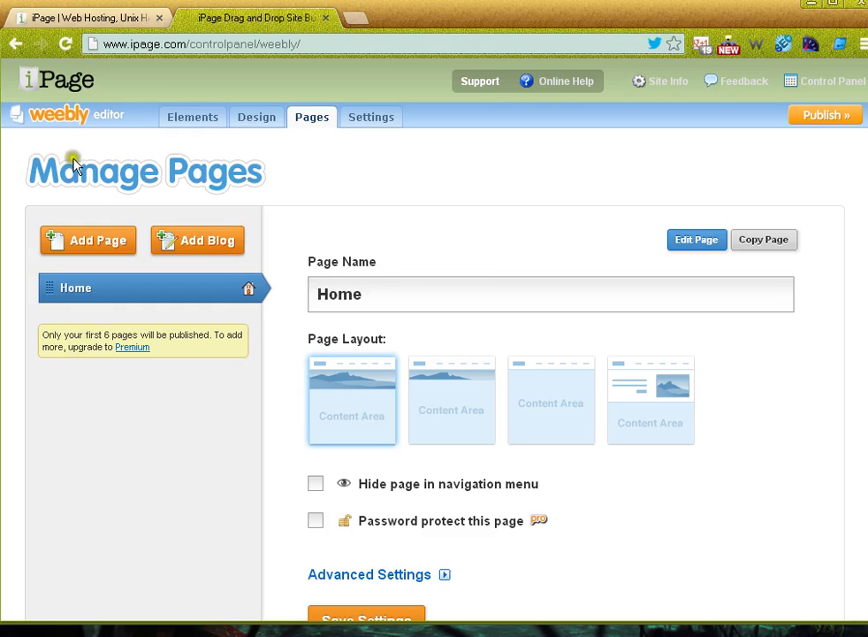
Add a new page and rename it from 'New Page' to 'Contact Us'.
left_click(95, 241)
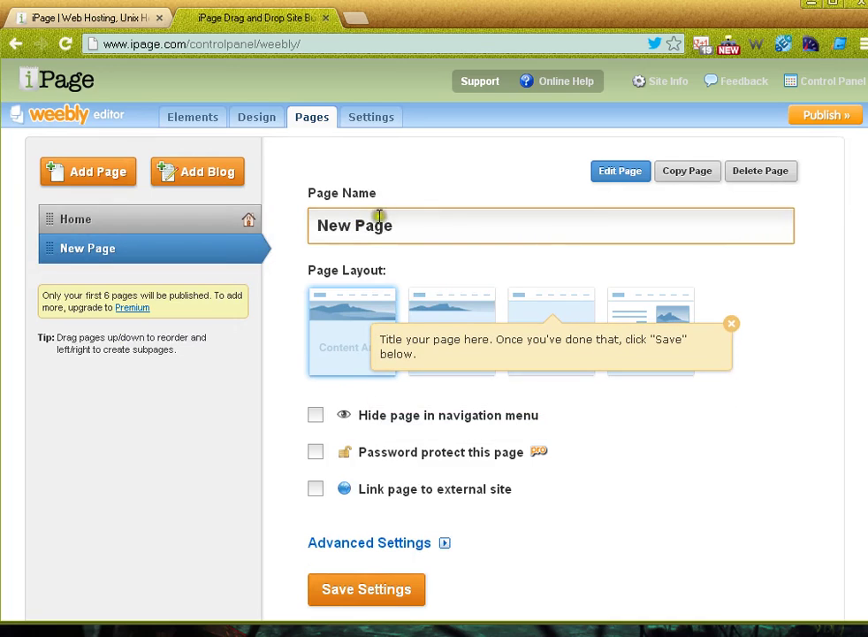
left_click(415, 224)
left_click_drag(414, 223, 321, 224)
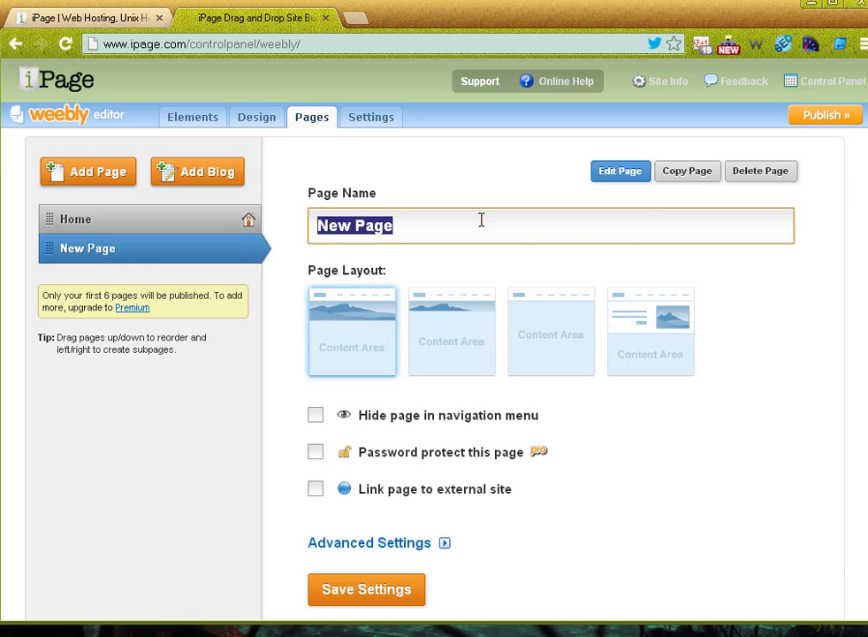
type("Con")
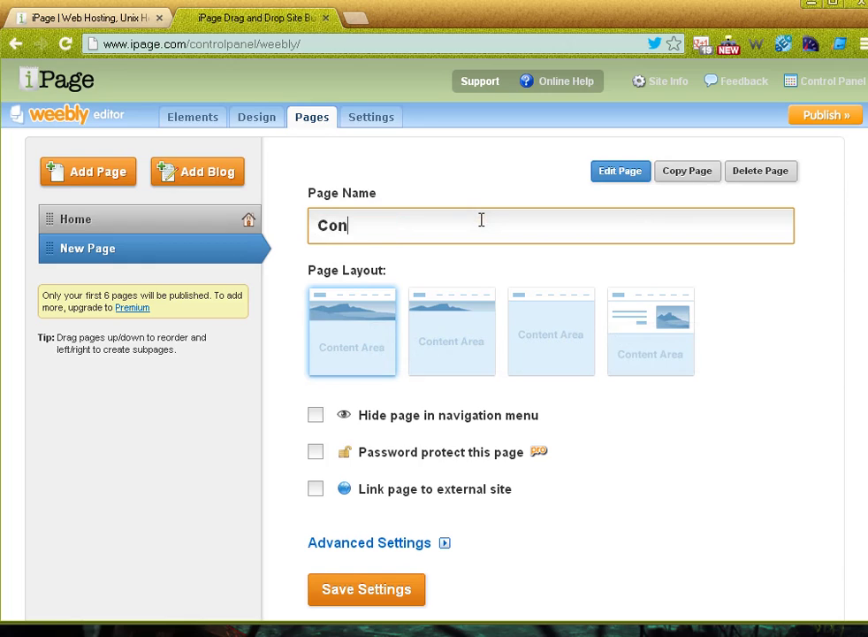
type("tact U")
type("s")
Apply the Contact Us name with the first header-image layout, keeping it below Home.
left_click(454, 363)
mouse_move(174, 223)
left_mouse_down()
mouse_move(171, 261)
mouse_move(161, 219)
left_mouse_up()
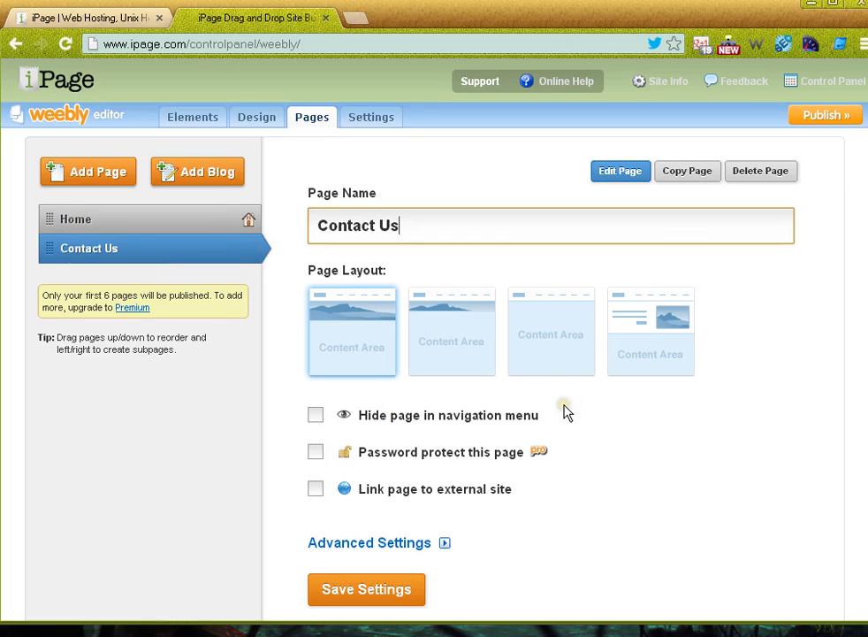
left_click(316, 416)
left_click(316, 416)
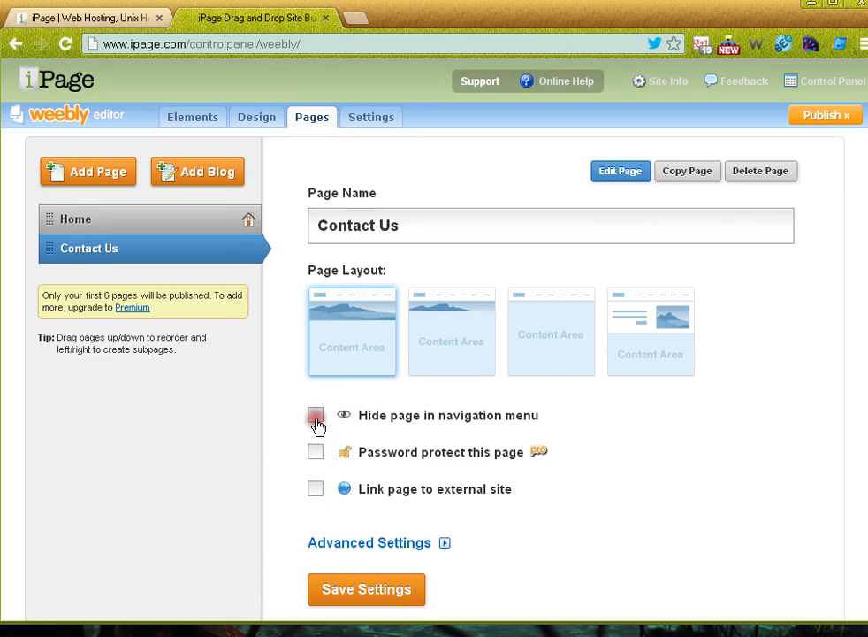
left_click(405, 461)
left_click(295, 468)
left_click(316, 491)
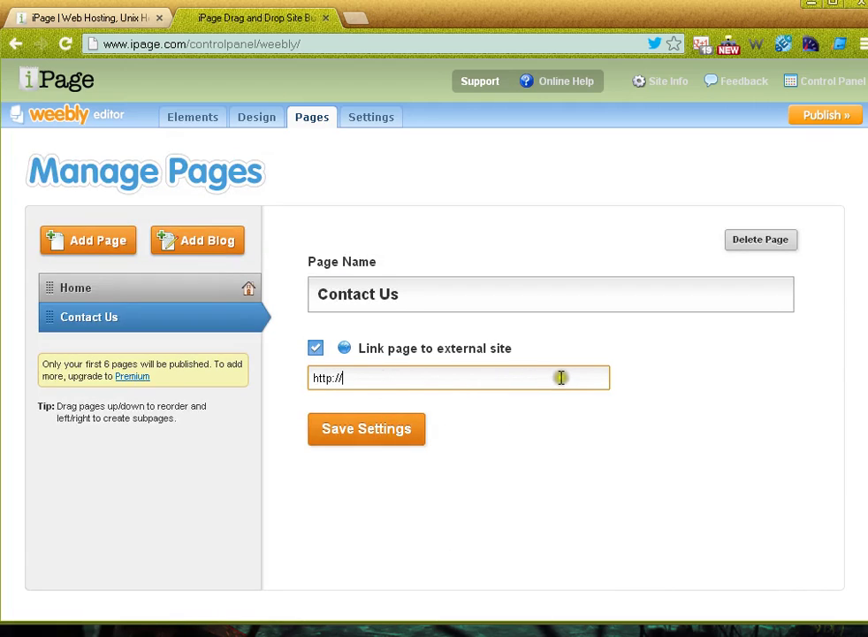
type("googl")
type("e.com")
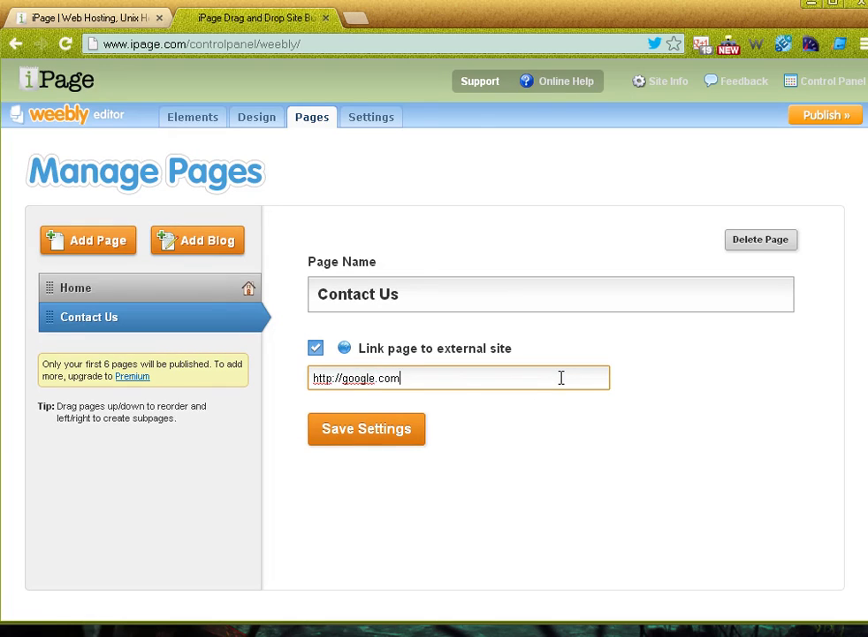
key("BackSpace")
key("BackSpace")
key("BackSpace")
key("BackSpace")
key("BackSpace")
key("BackSpace")
key("BackSpace")
key("BackSpace")
key("BackSpace")
left_click(315, 349)
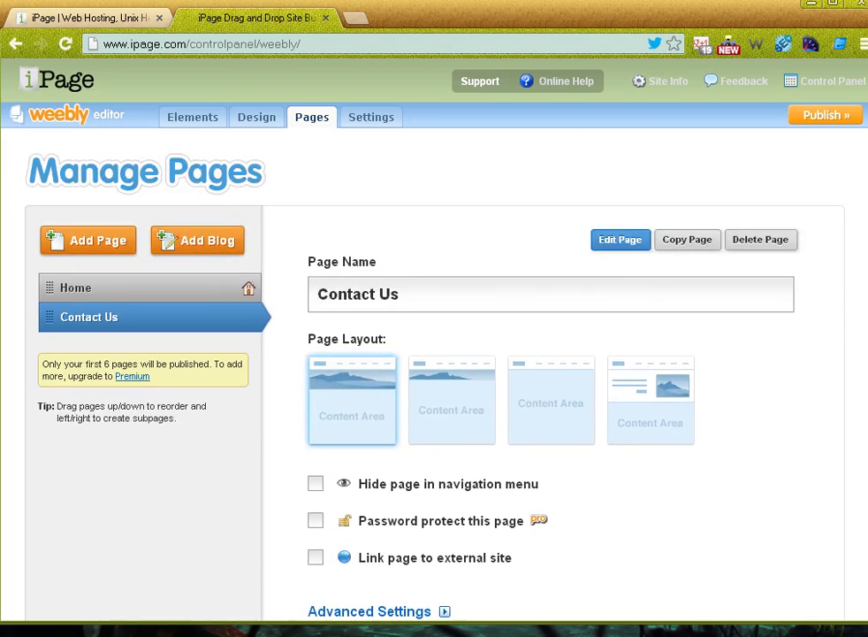
Open Advanced Settings for the Contact Us page's SEO fields.
scroll(433, 372, "down", 1)
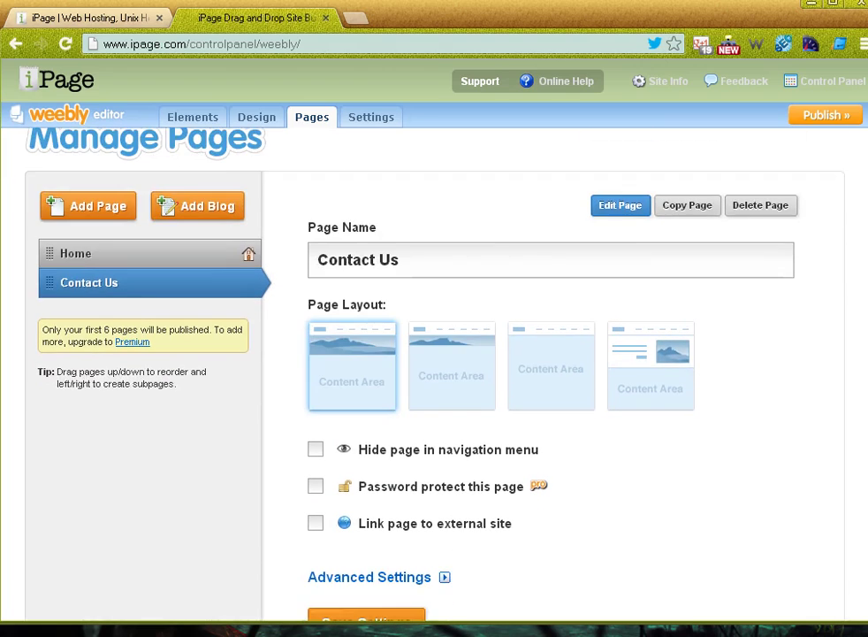
scroll(433, 372, "up", 1)
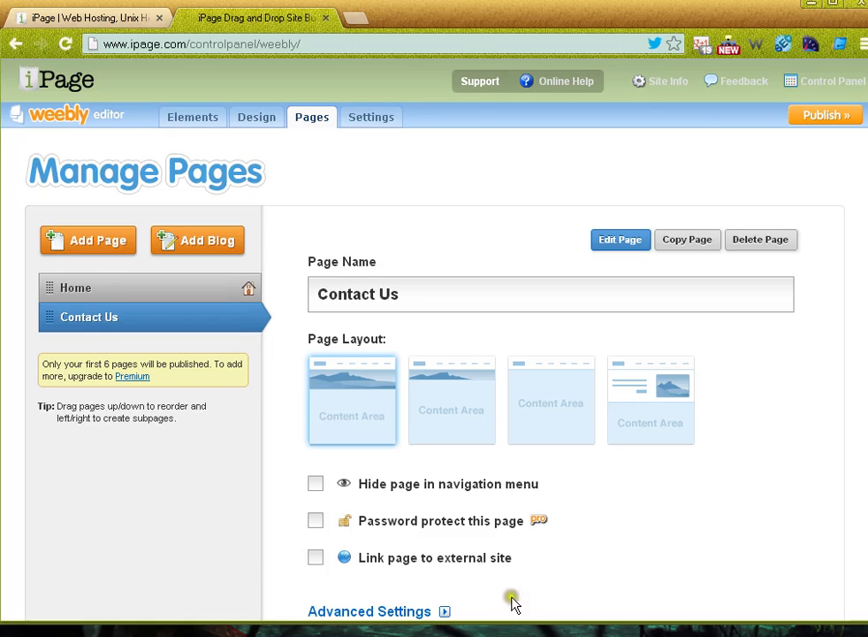
left_click(450, 609)
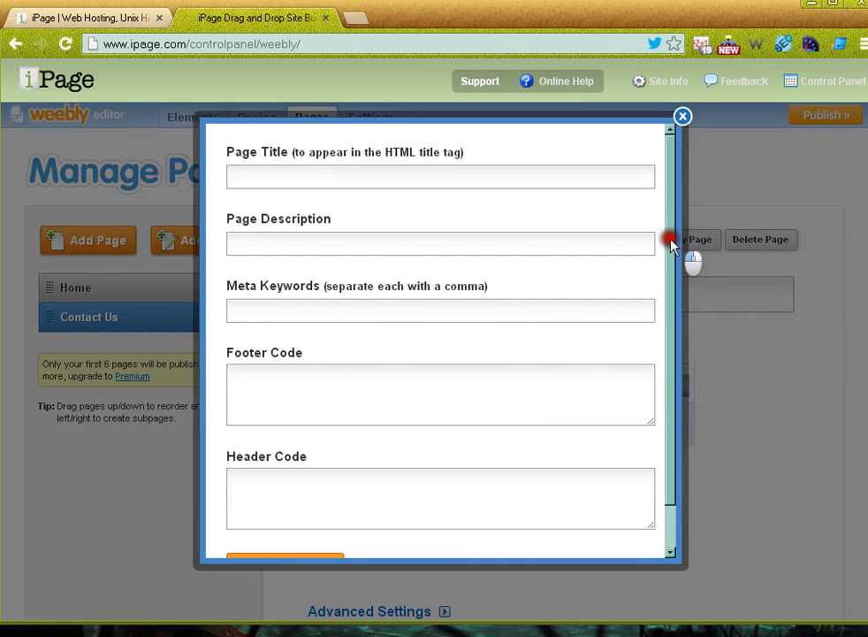
Review the empty Meta Keywords, Footer Code and Header Code fields, then close the dialog unchanged.
mouse_move(671, 237)
left_mouse_down()
mouse_move(670, 296)
mouse_move(670, 212)
left_mouse_up()
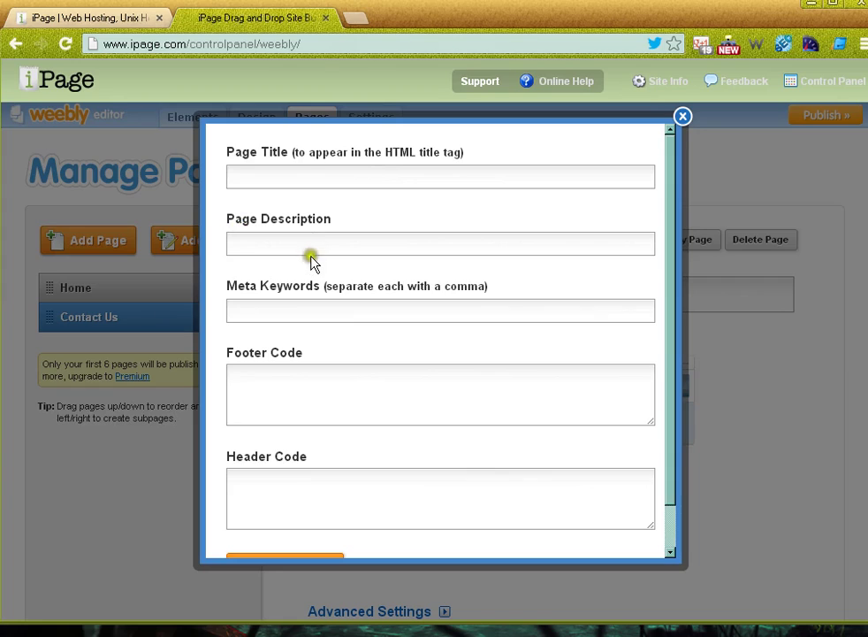
left_click(294, 307)
left_click(263, 352)
left_click_drag(227, 354, 314, 356)
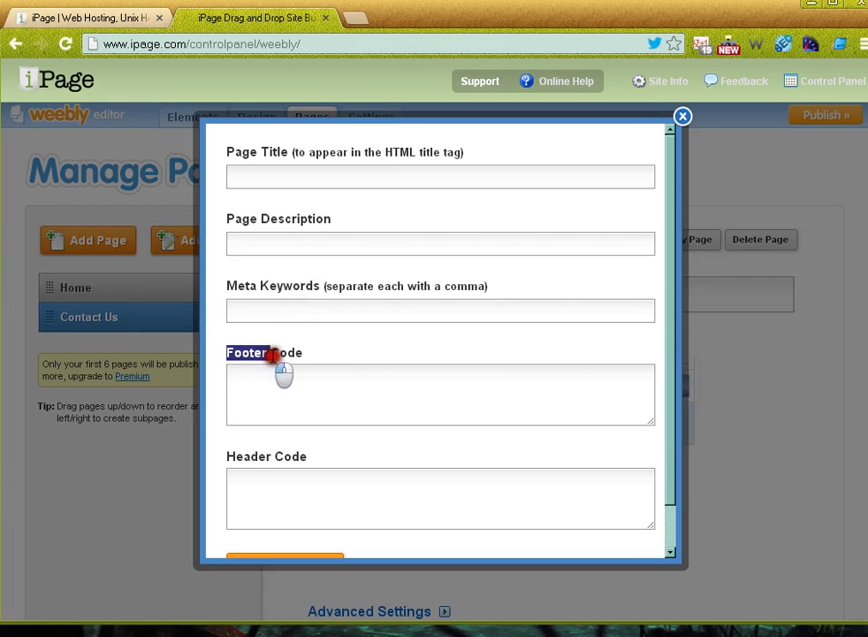
left_click(314, 356)
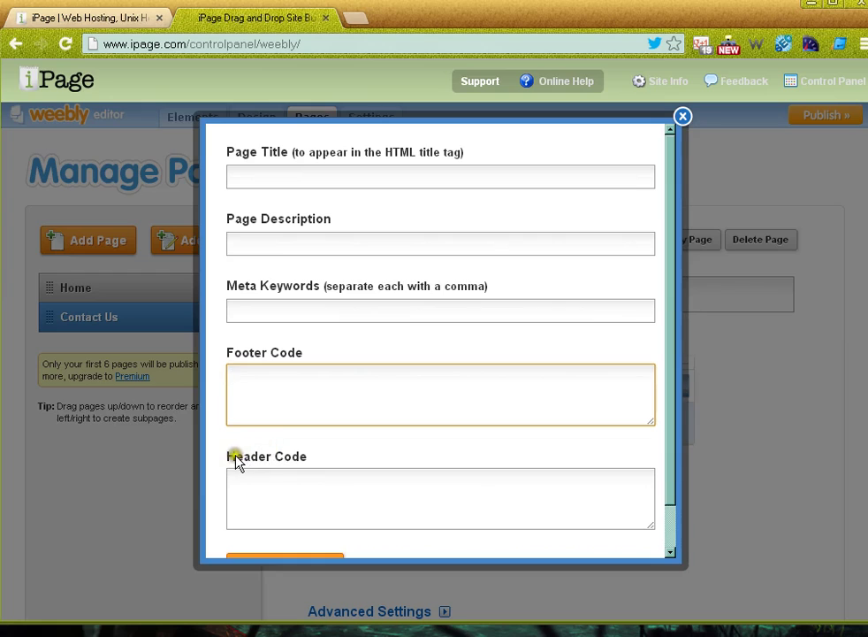
left_click_drag(229, 458, 309, 459)
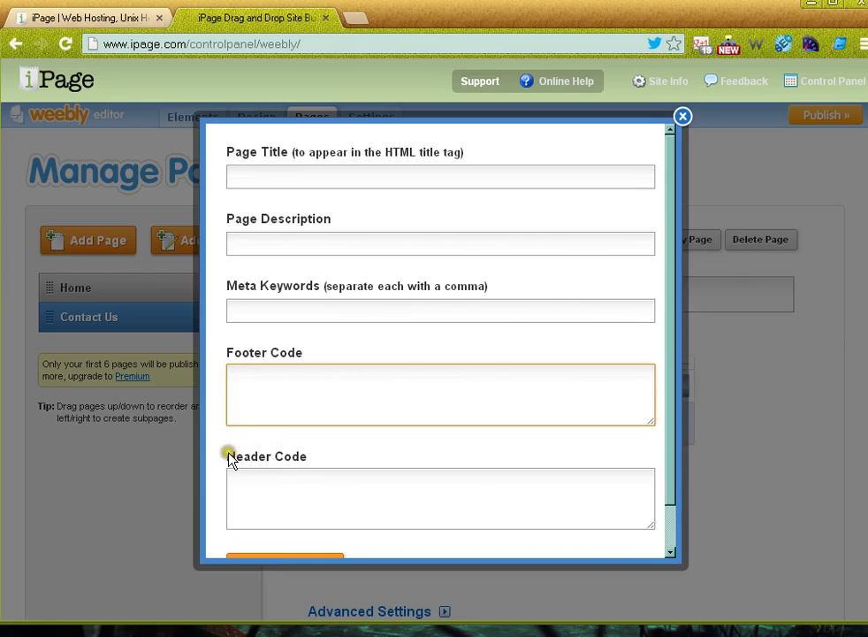
left_click(311, 482)
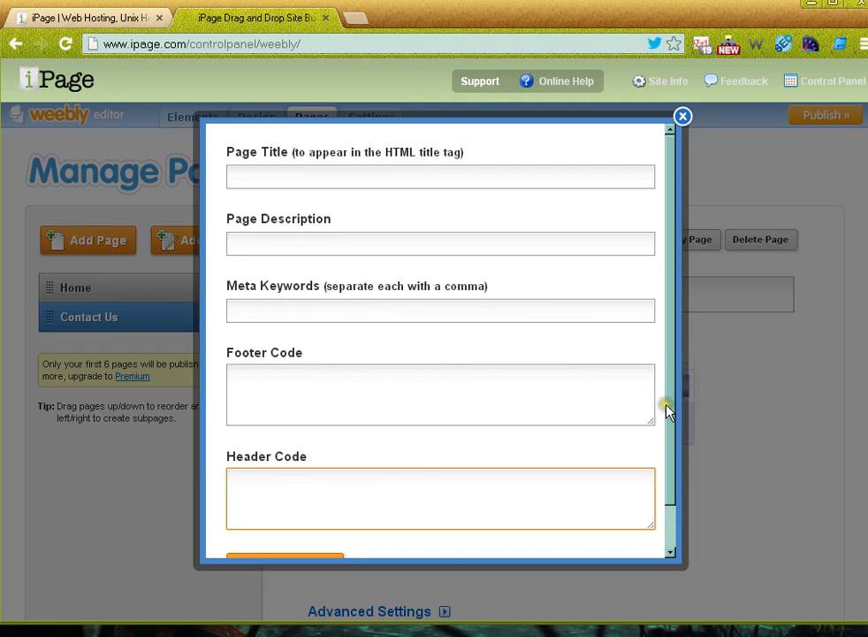
left_click_drag(666, 407, 669, 497)
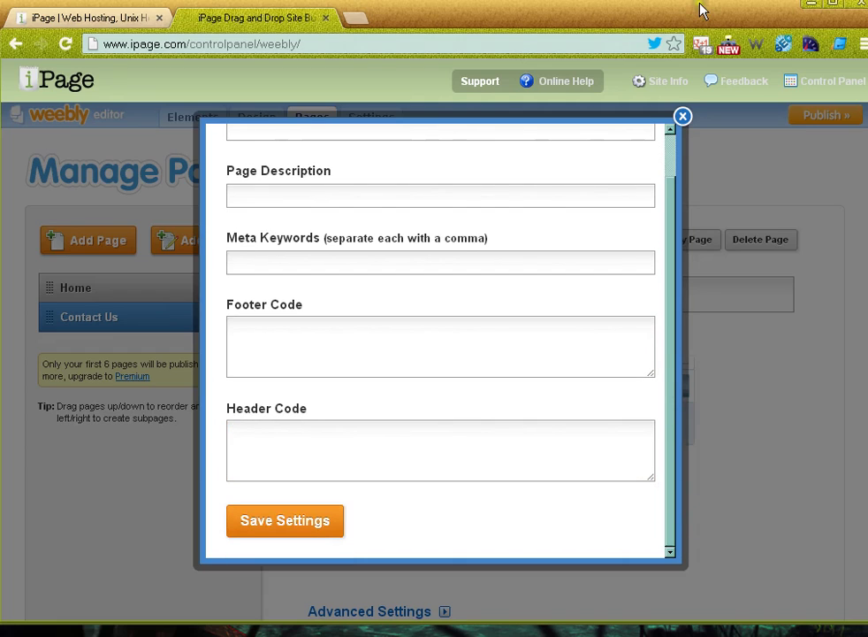
left_click(683, 117)
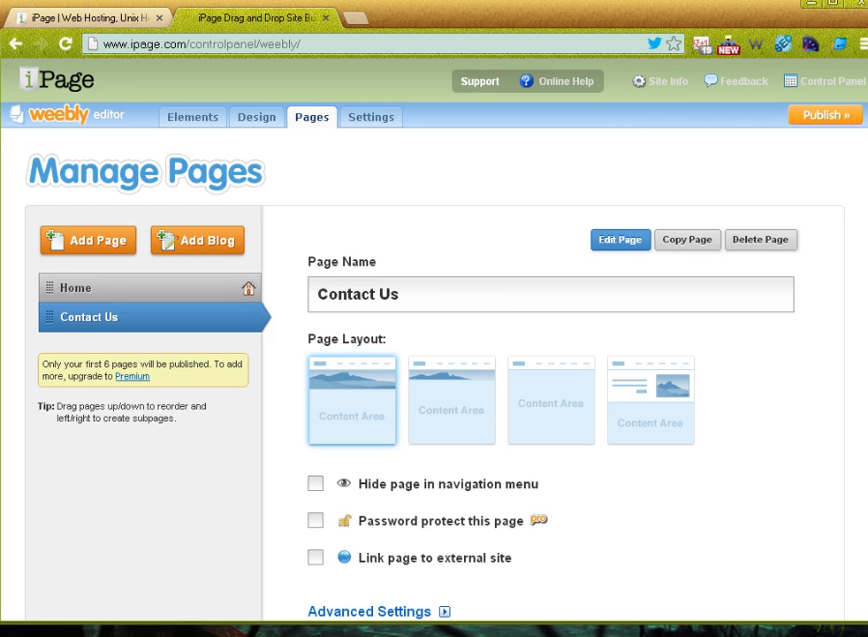
Save the Contact Us page settings so the navigation shows Home and Contact Us.
scroll(433, 372, "down", 2)
scroll(433, 371, "up", 2)
scroll(769, 601, "down", 2)
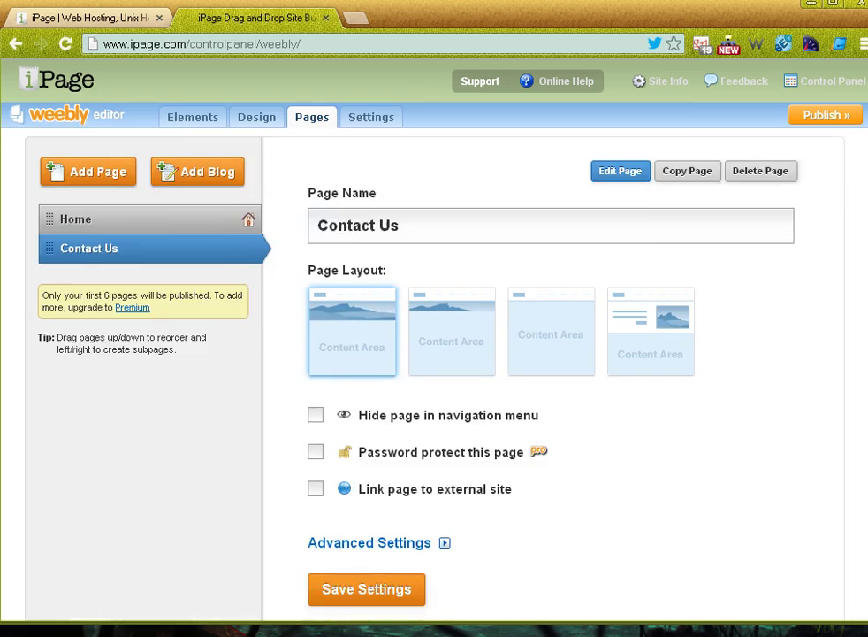
scroll(769, 601, "up", 2)
scroll(433, 372, "down", 2)
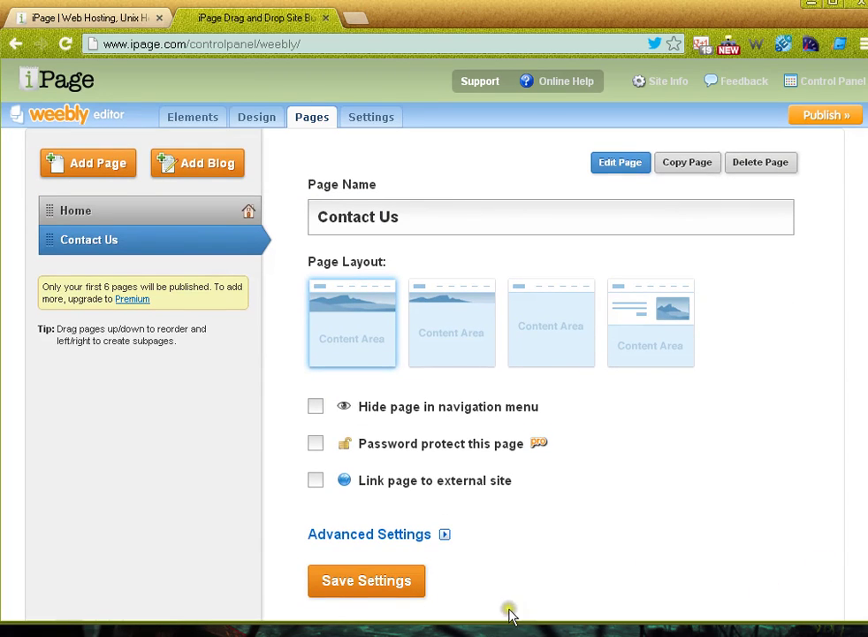
left_click(345, 582)
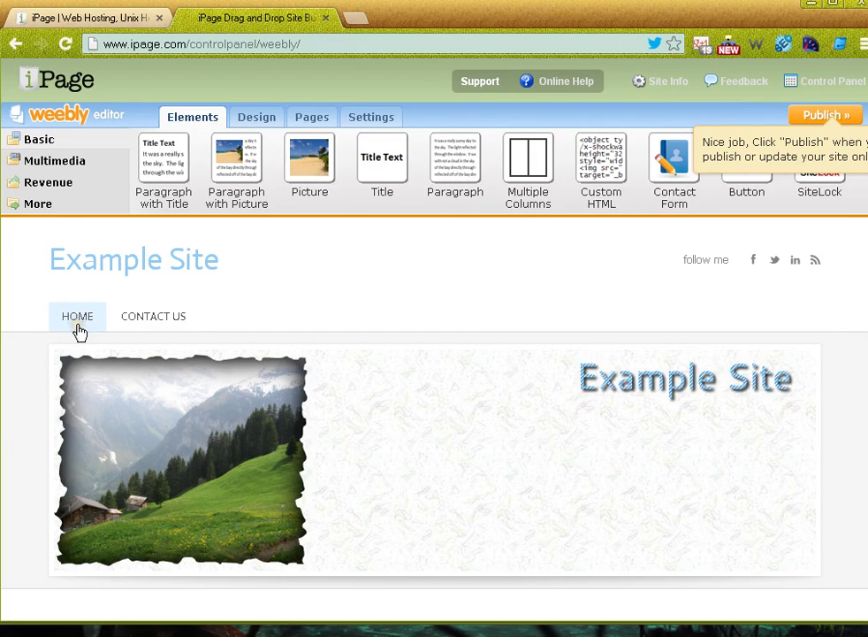
left_click(140, 318)
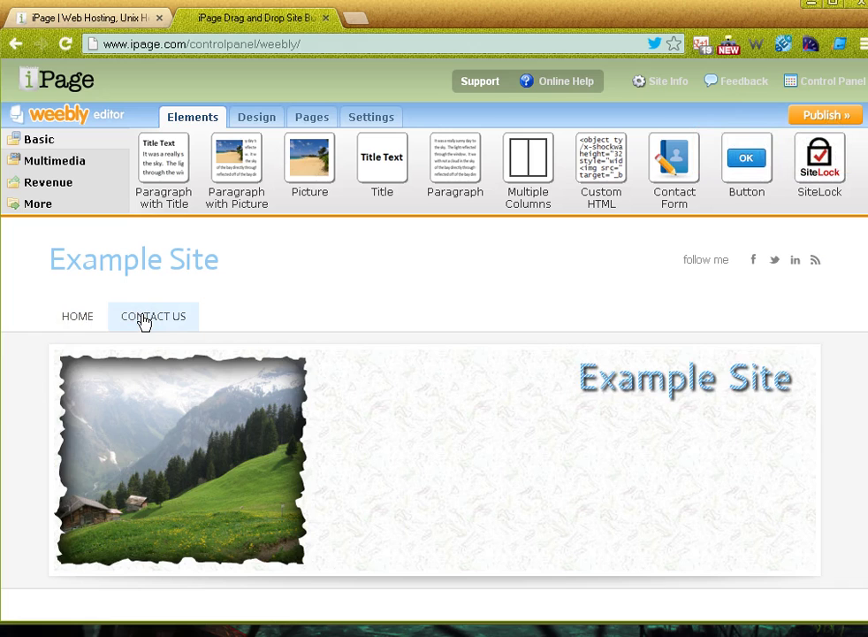
left_click(198, 295)
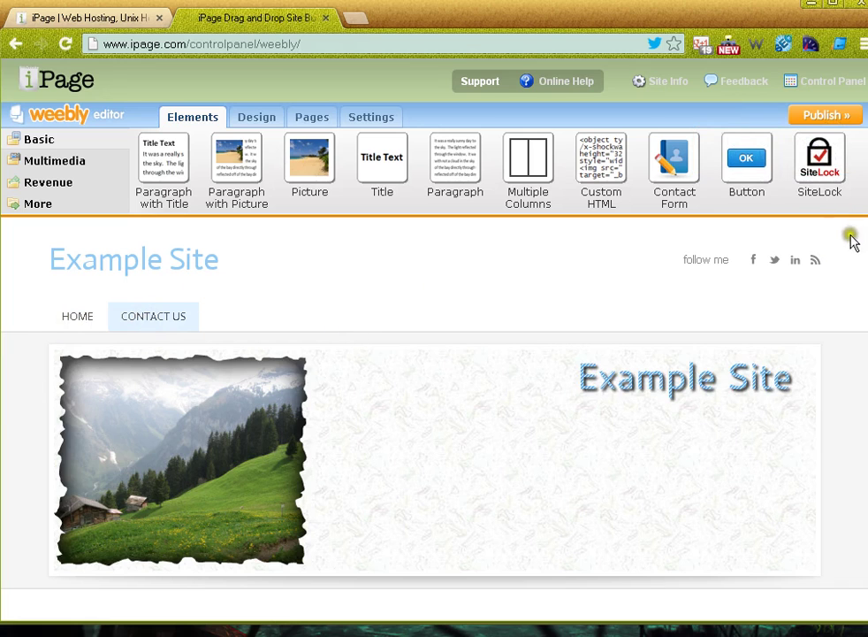
scroll(852, 240, "down", 4)
scroll(853, 241, "up", 3)
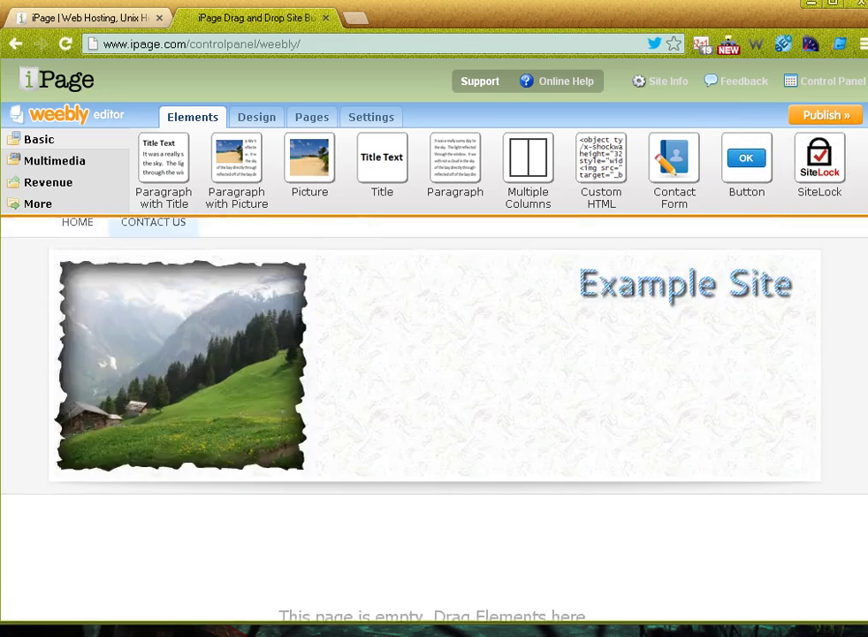
scroll(852, 240, "up", 1)
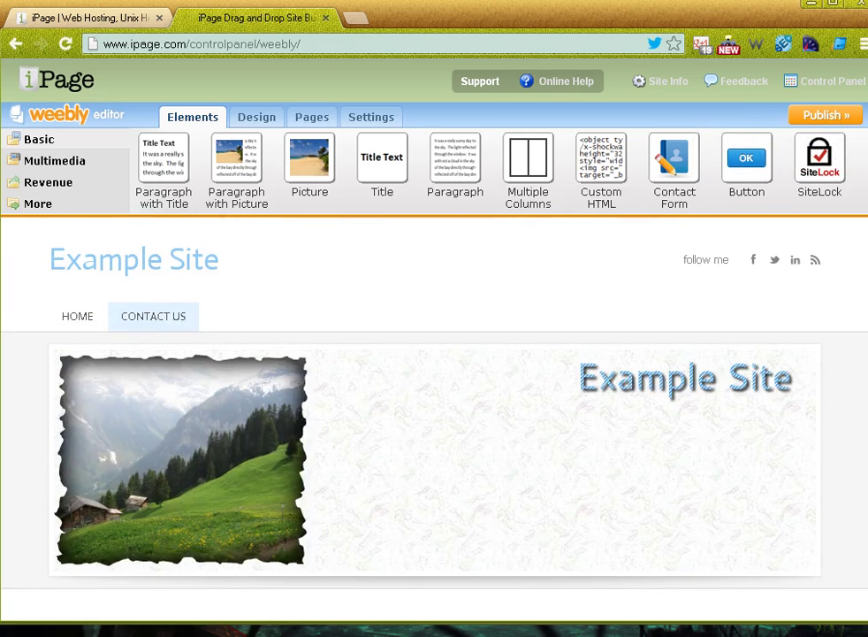
left_click(78, 316)
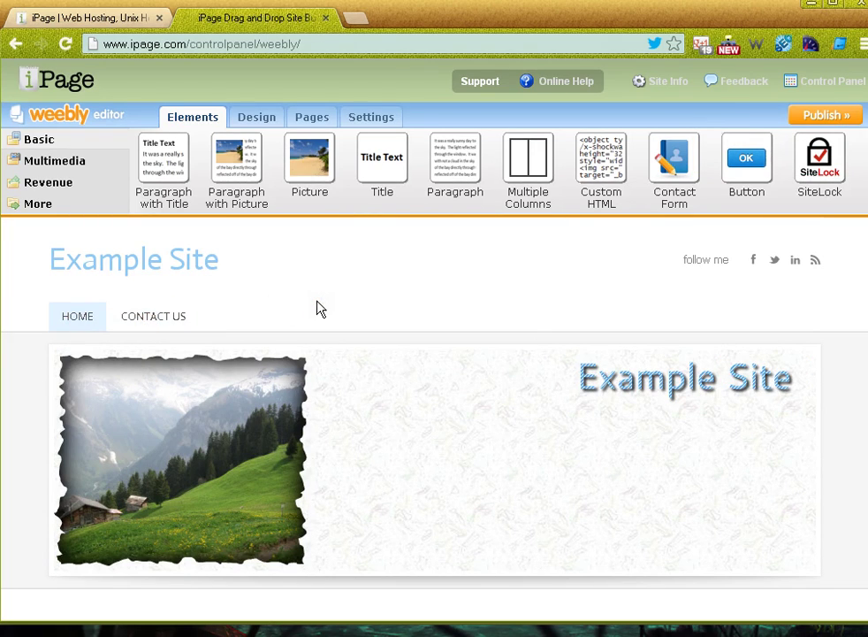
left_click(196, 259)
left_click(279, 315)
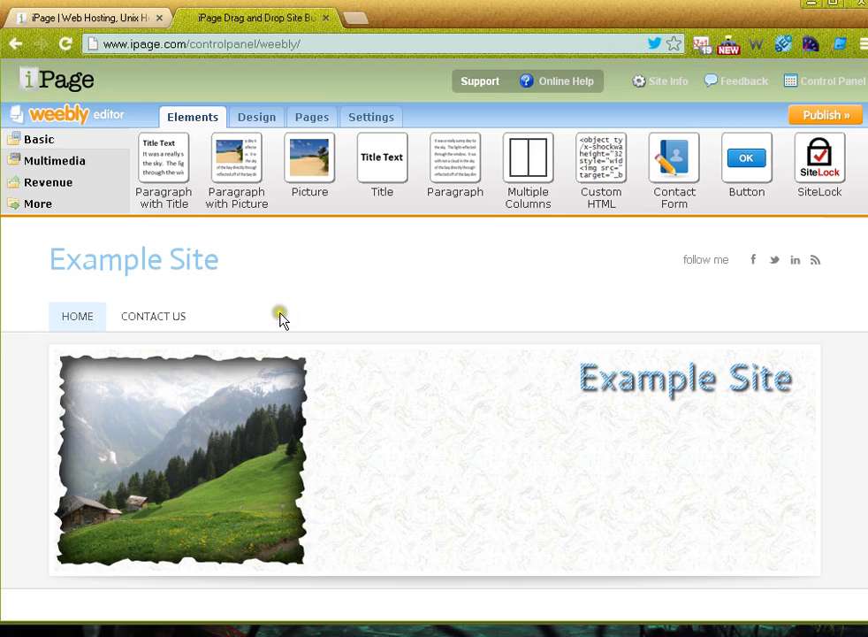